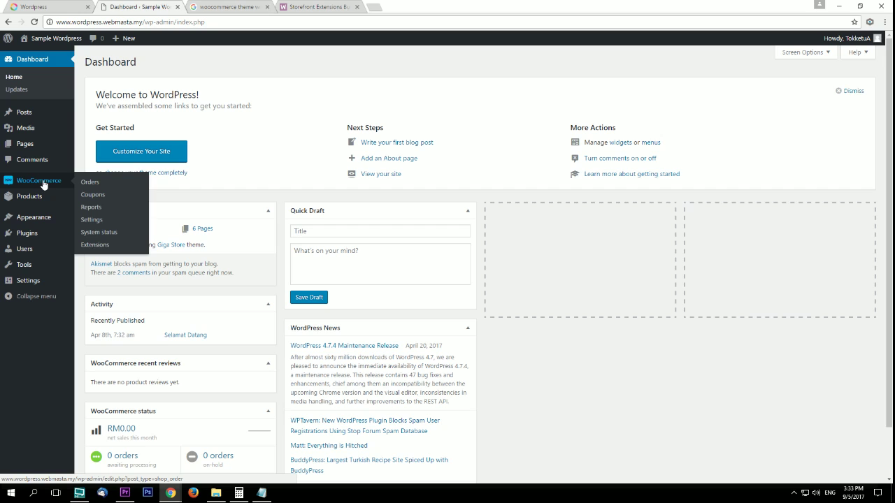
Step: Open the WooCommerce general settings and choose Malaysia — Johor as the store's base location
click(91, 220)
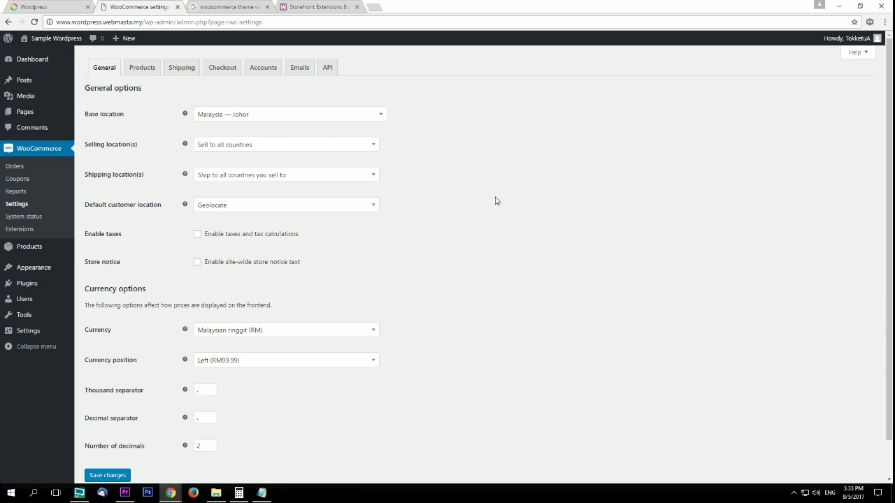
scroll(497, 206, down, 1)
scroll(496, 209, up, 1)
click(231, 116)
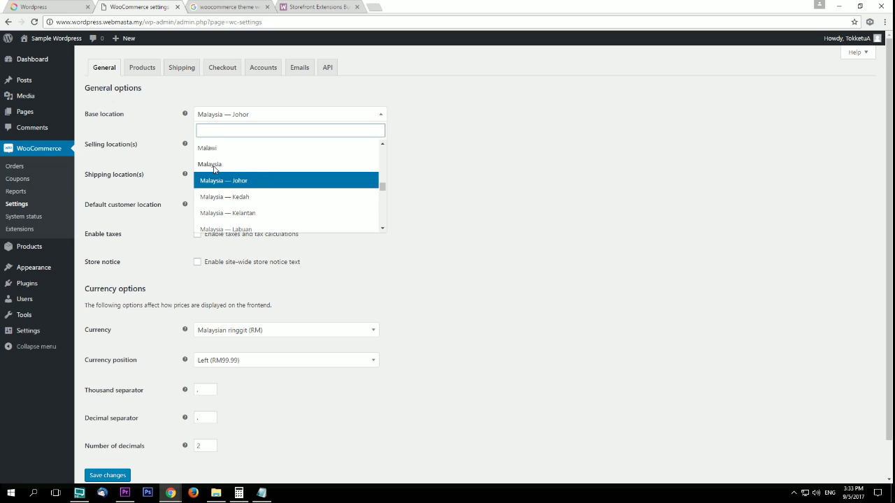
scroll(275, 205, down, 2)
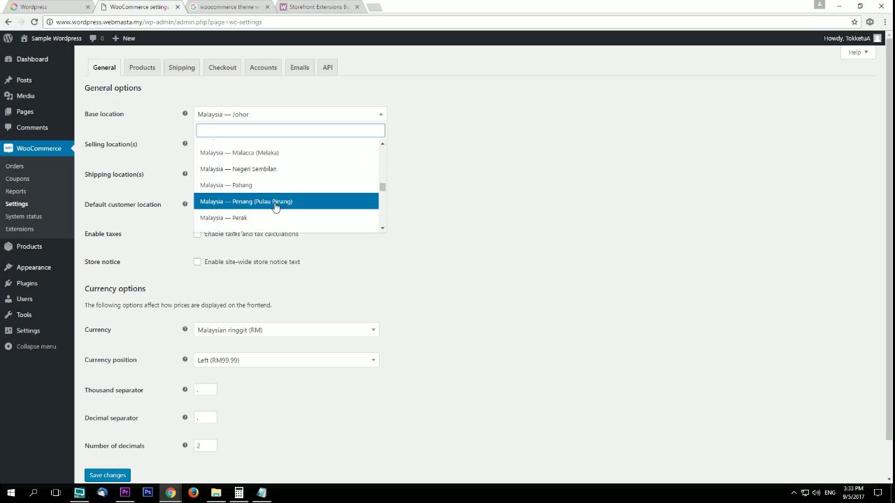
scroll(297, 190, down, 2)
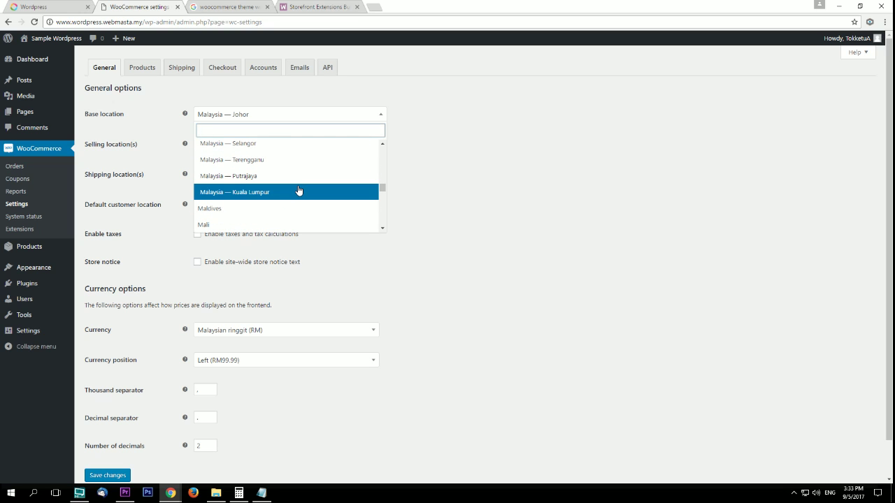
scroll(265, 192, up, 4)
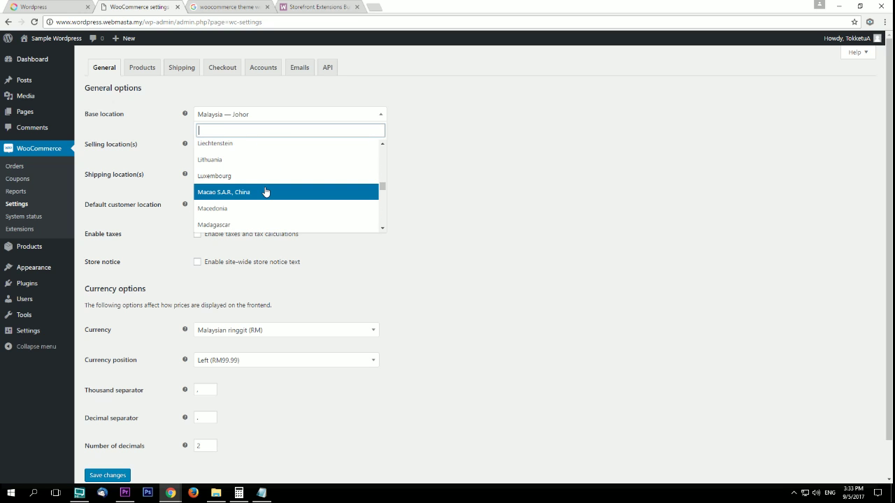
scroll(266, 192, down, 3)
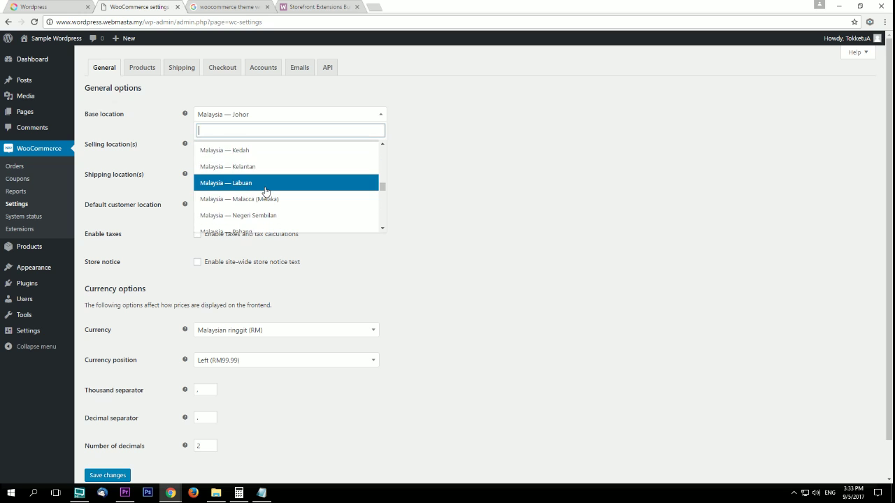
scroll(265, 191, up, 3)
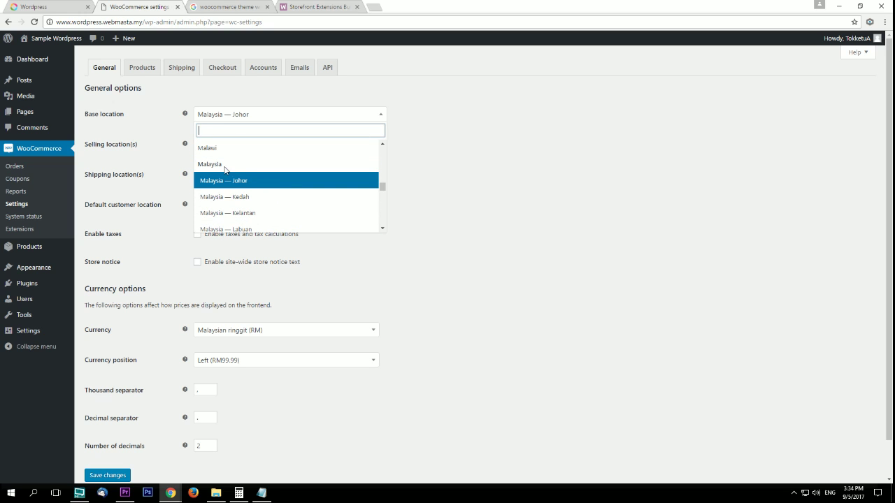
click(225, 185)
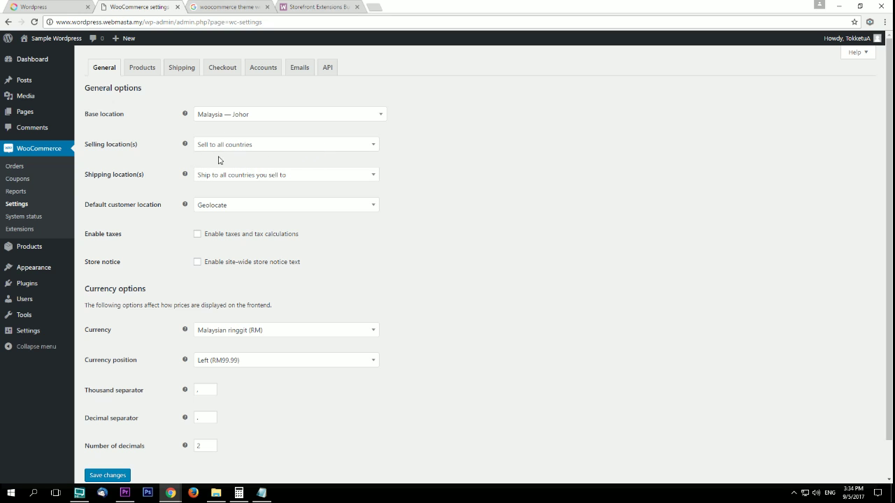
Step: Set the selling locations to specific countries and add Malaysia as the country to sell to
click(289, 149)
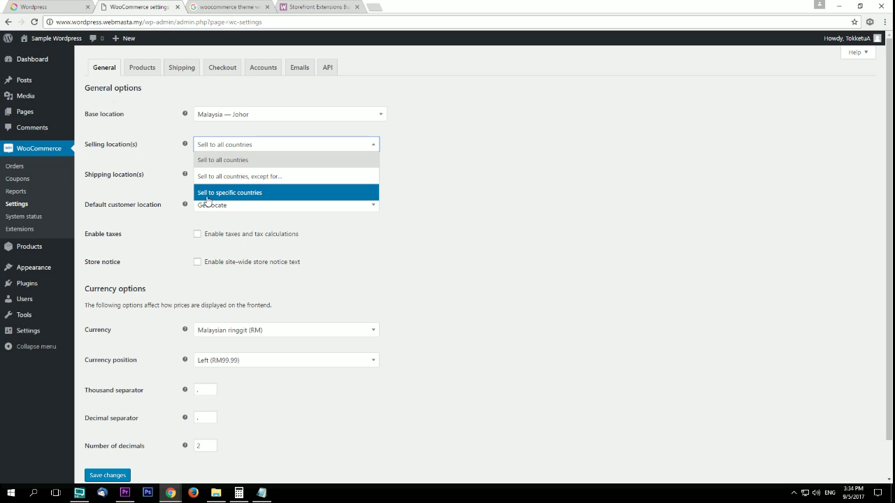
click(233, 199)
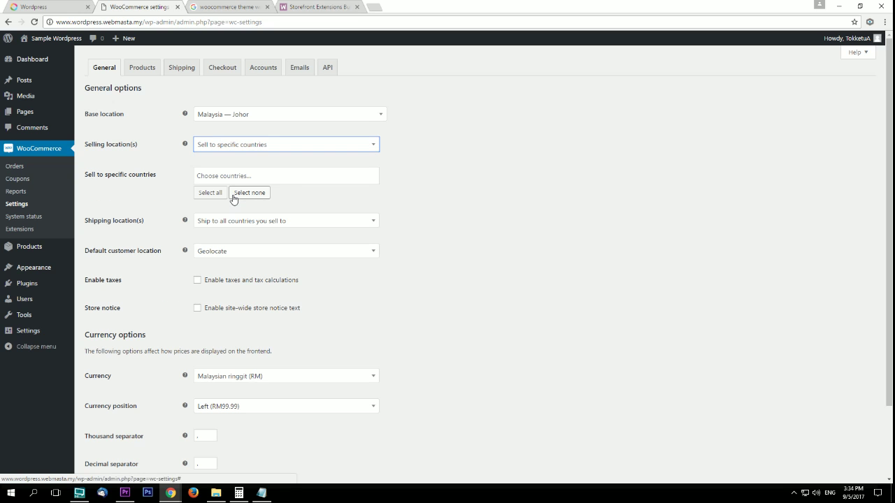
click(219, 178)
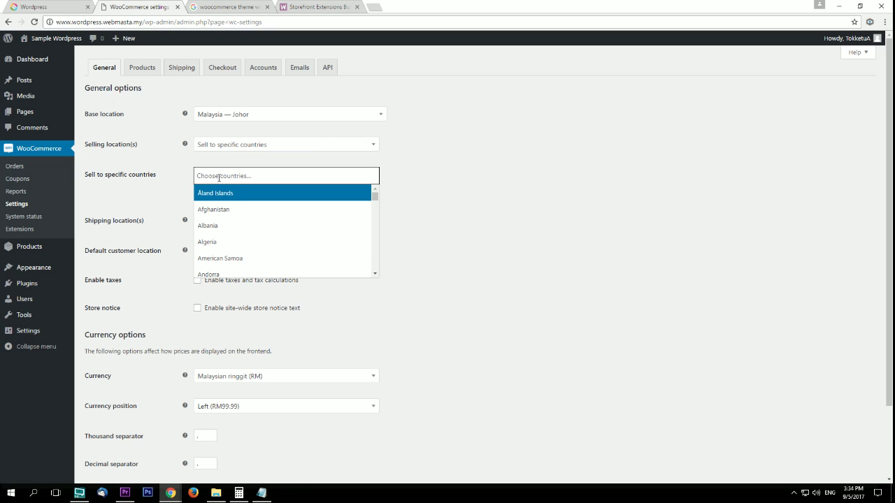
text(mala)
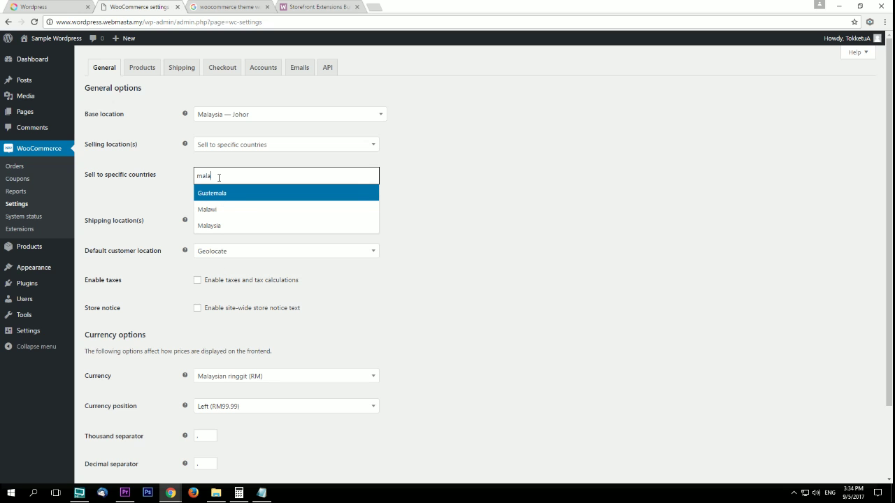
click(222, 226)
click(414, 209)
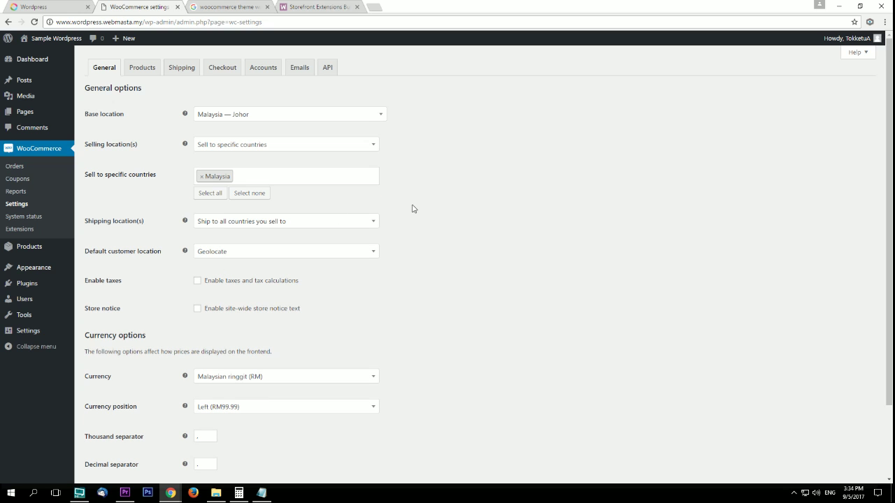
click(249, 175)
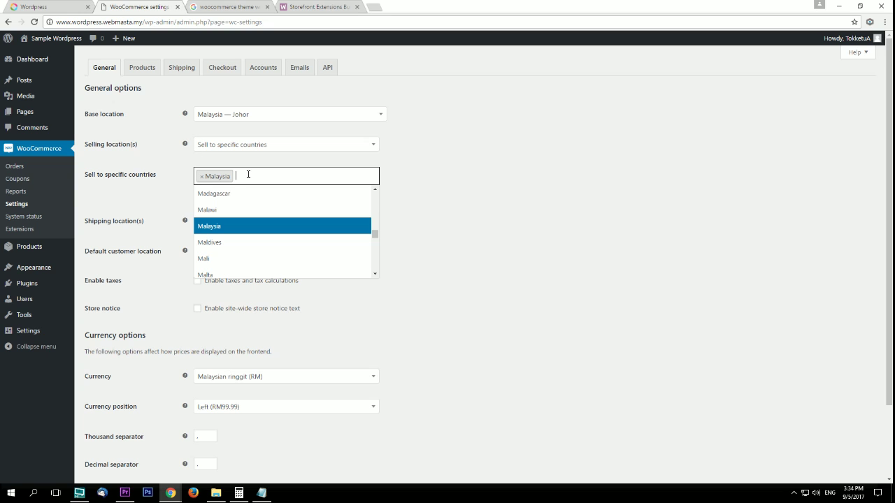
text(singap)
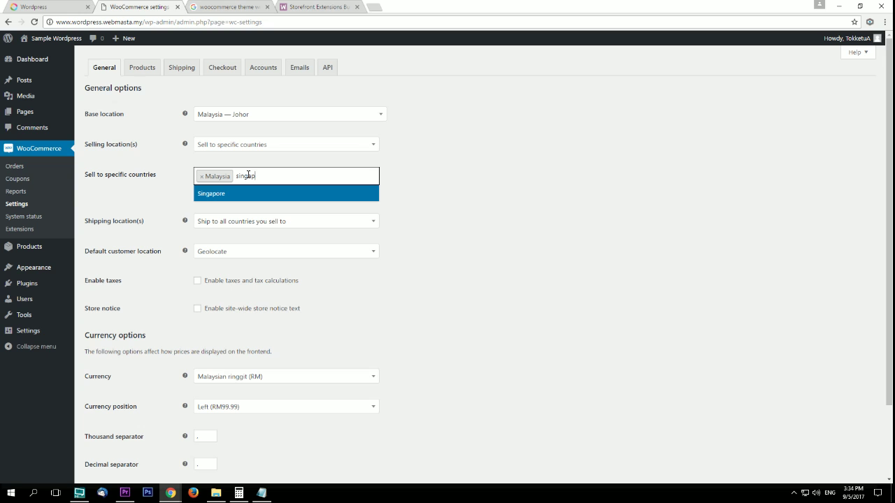
double_click(247, 176)
key(BackSpace)
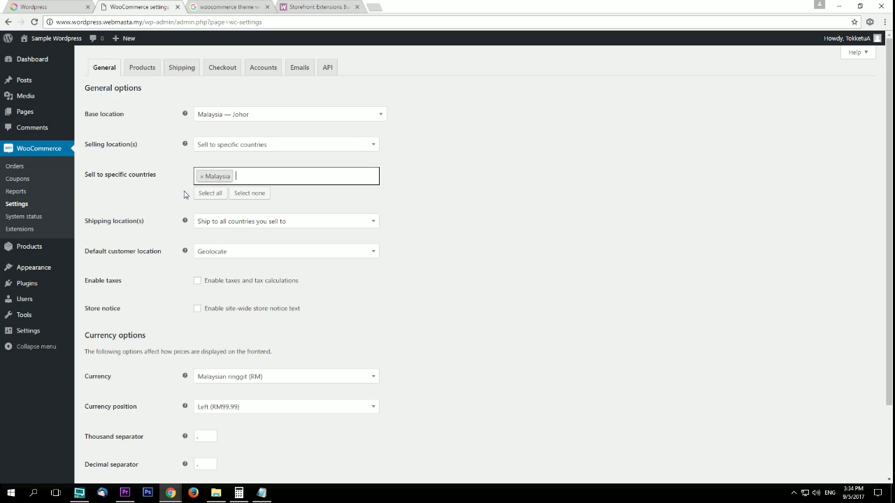
click(462, 195)
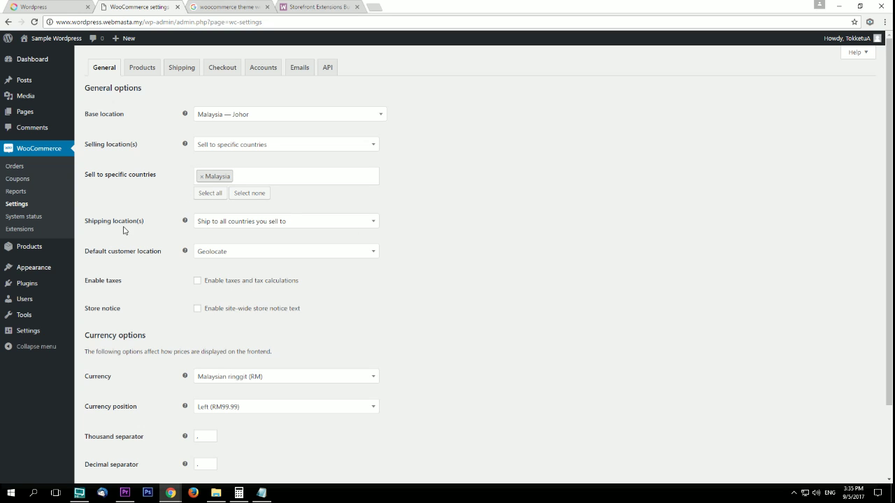
Step: Set the shipping locations to specific countries only and add Malaysia as the country to ship to
click(233, 224)
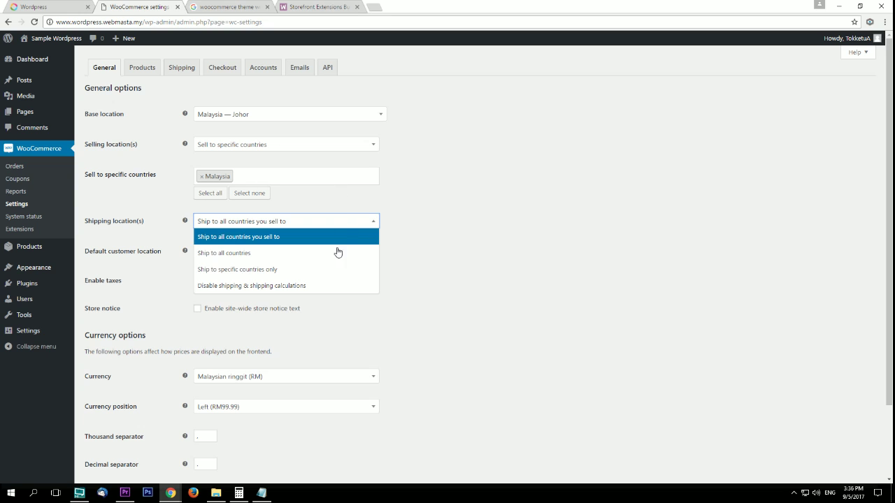
click(233, 275)
click(227, 253)
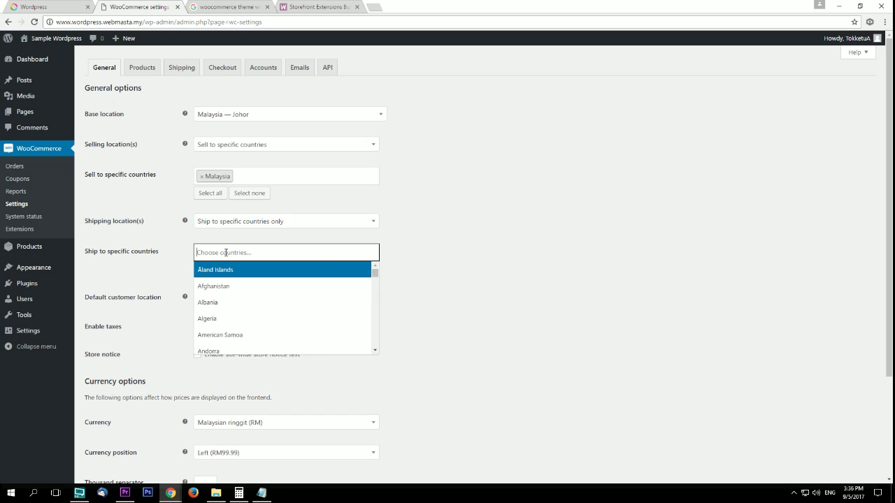
text(Mla)
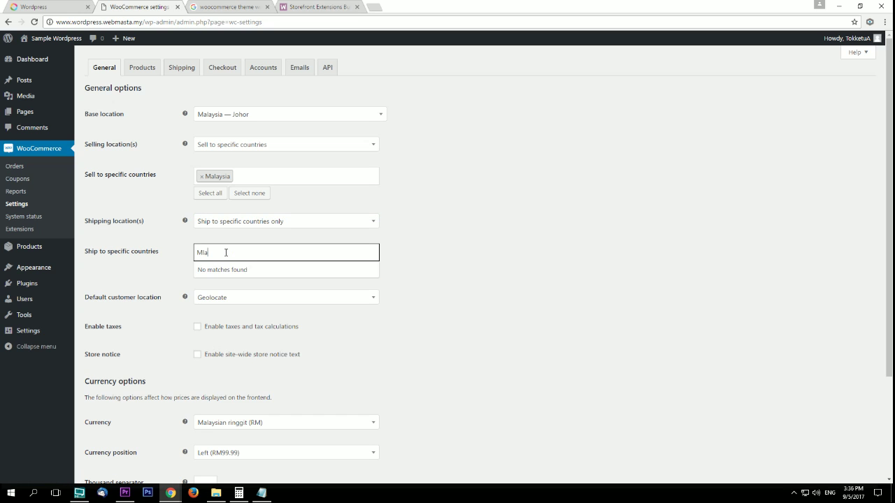
key(BackSpace)
key(BackSpace)
text(alay)
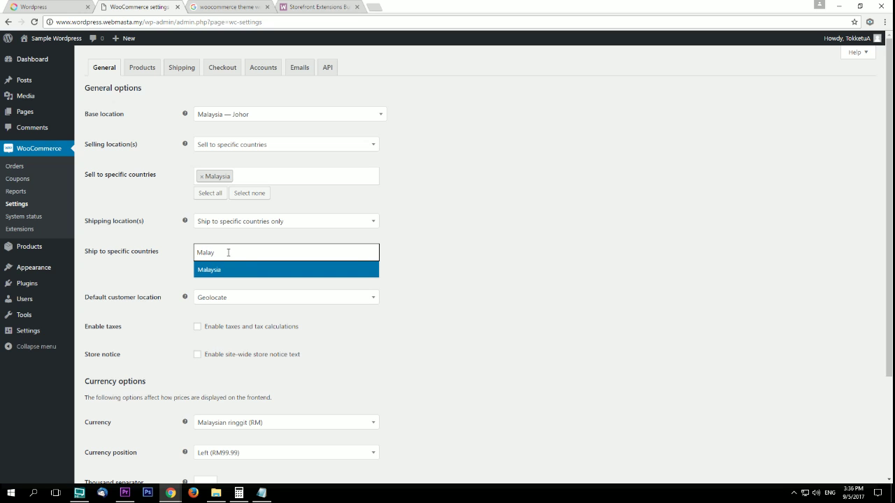
click(231, 272)
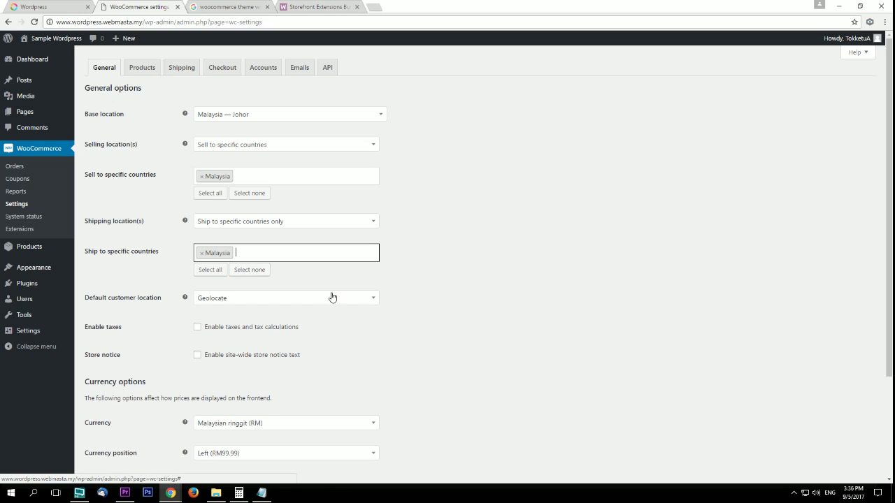
click(496, 331)
Step: Choose Geolocate as the default customer location
scroll(509, 306, down, 1)
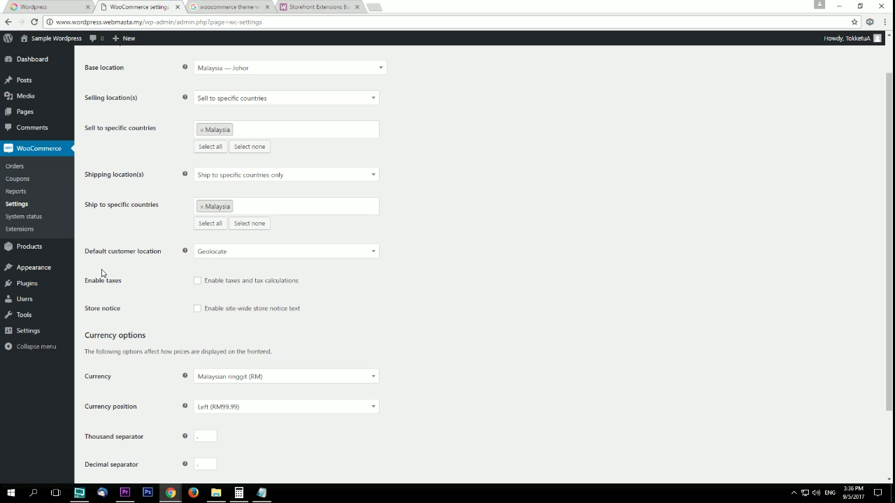
click(235, 256)
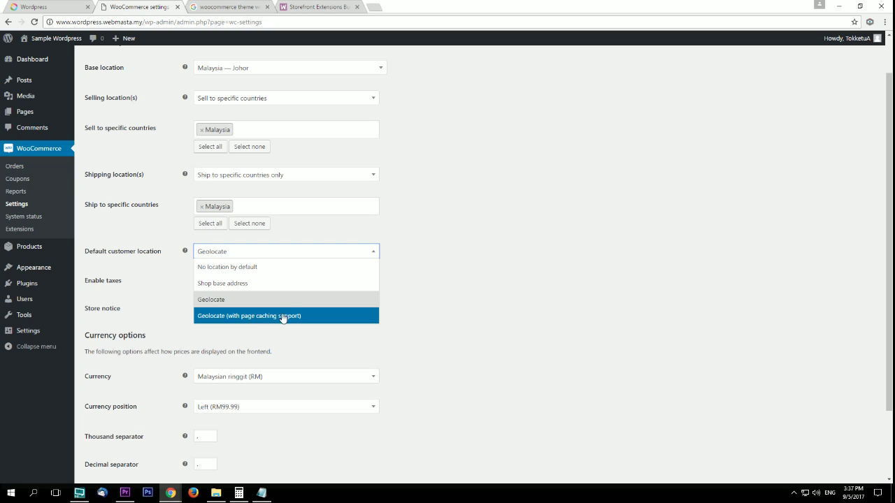
click(231, 300)
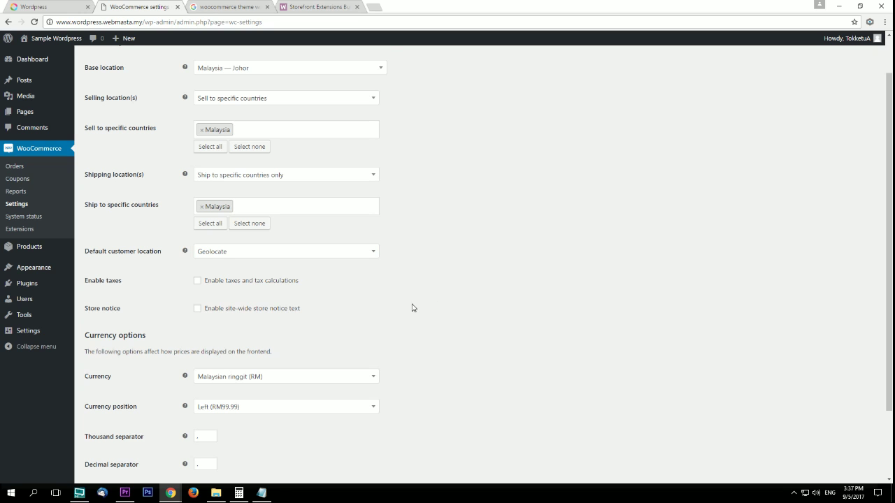
scroll(412, 306, down, 2)
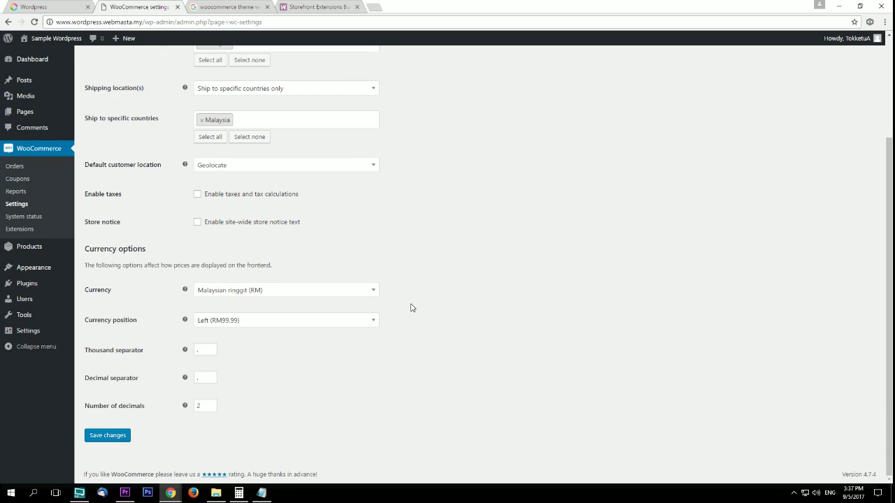
click(197, 196)
scroll(410, 203, up, 3)
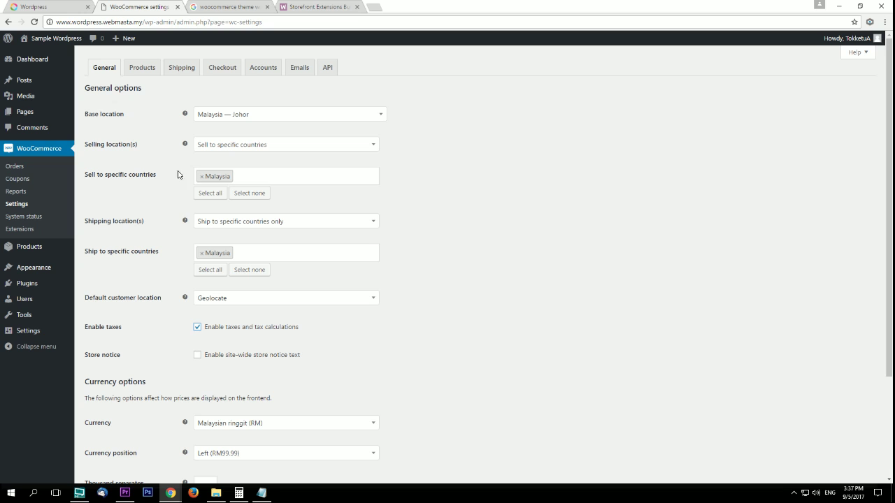
scroll(334, 338, down, 1)
scroll(334, 339, down, 1)
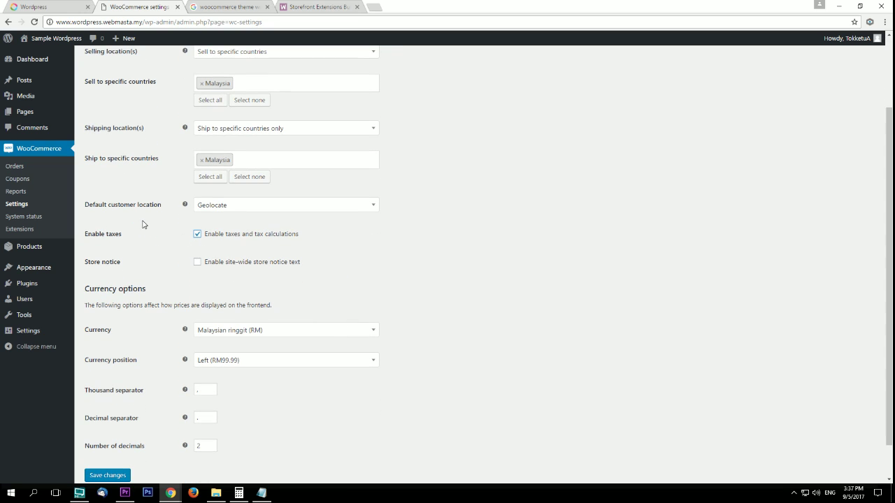
click(197, 236)
Step: Check the currency choices, keep Malaysian ringgit (RM), and save the general store settings
scroll(521, 309, down, 2)
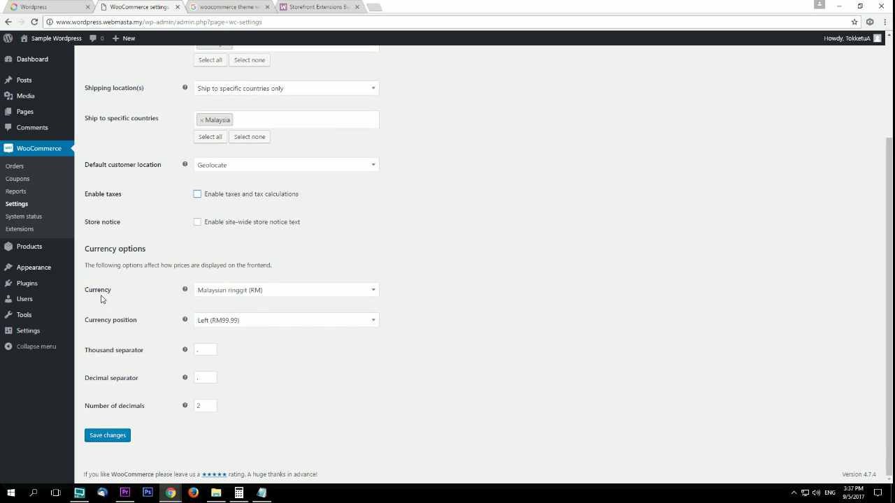
click(238, 297)
click(239, 297)
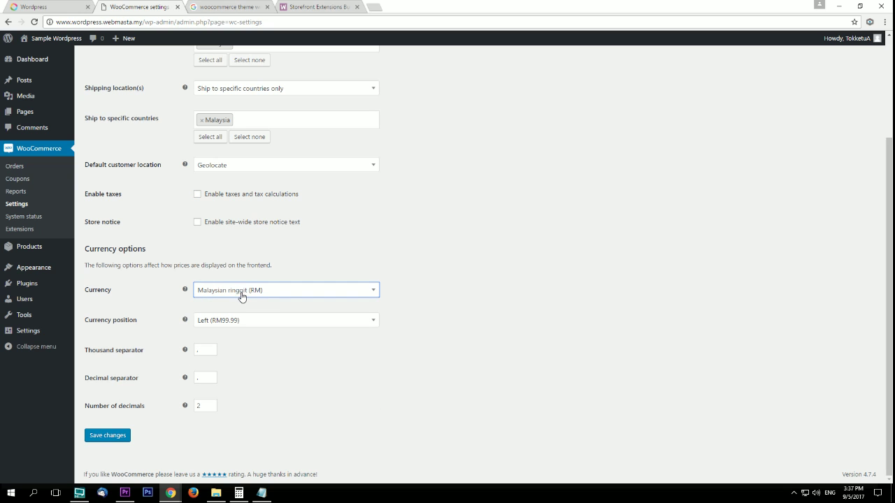
click(251, 297)
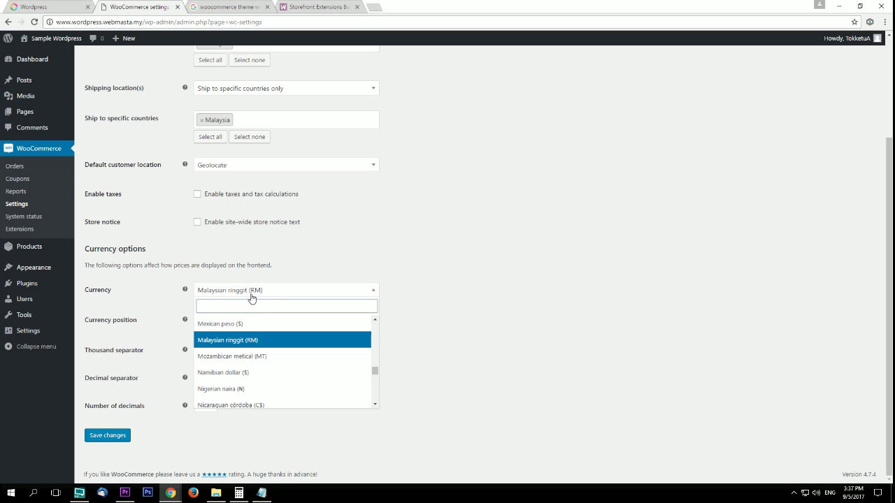
click(473, 330)
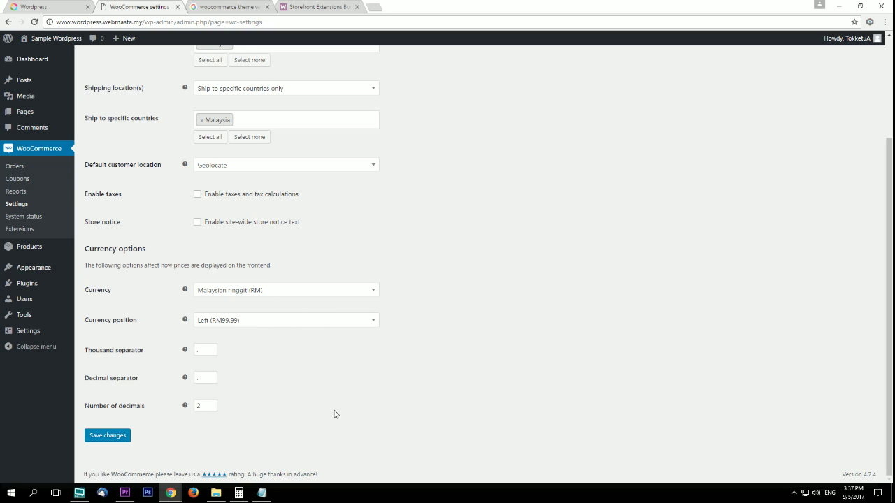
click(109, 436)
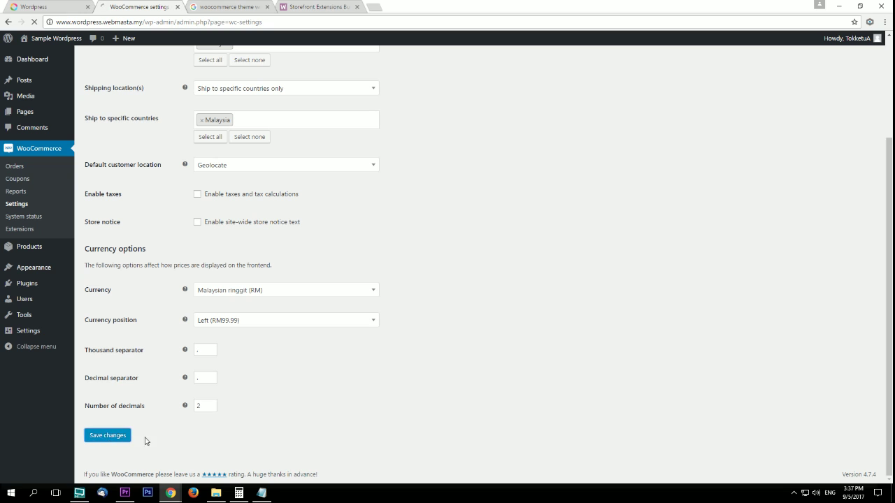